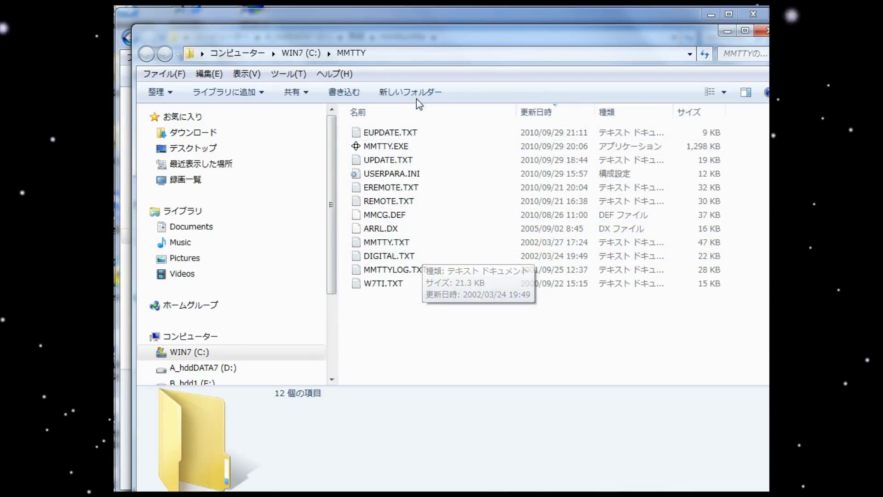
# Copy Extfsk.dll from the extfsk106 folder into the C:\MMTTY folder.
pyautogui.moveTo(420, 36); pyautogui.dragTo(651, 224)
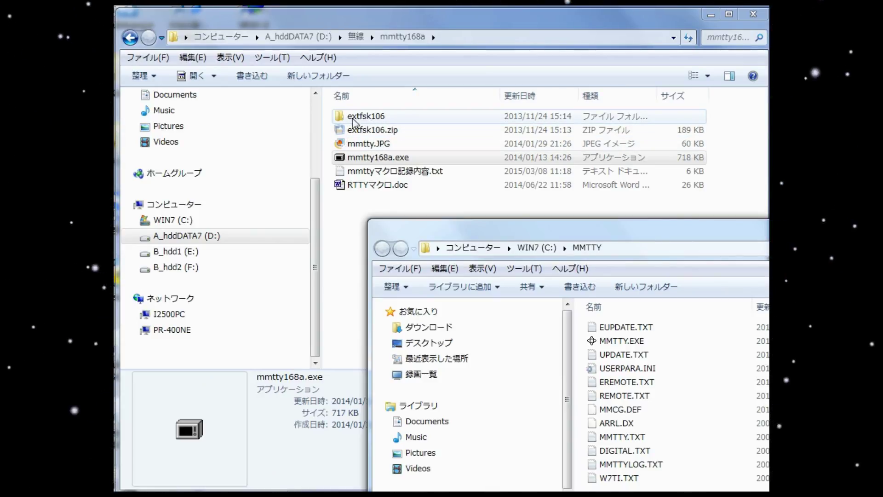
pyautogui.doubleClick(371, 121)
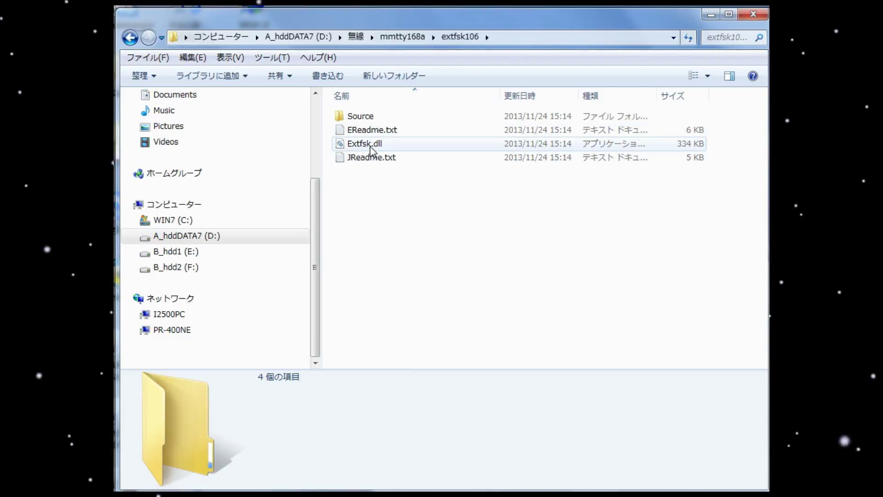
pyautogui.click(370, 144)
pyautogui.rightClick(370, 145)
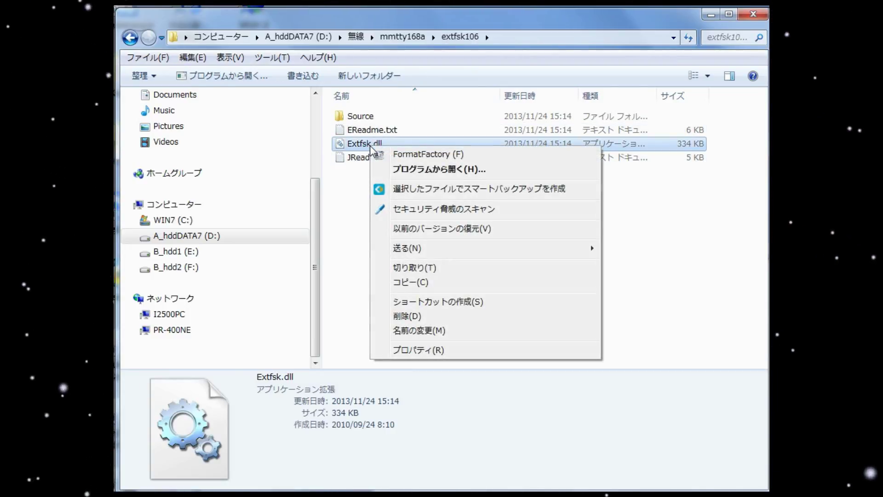
pyautogui.click(423, 283)
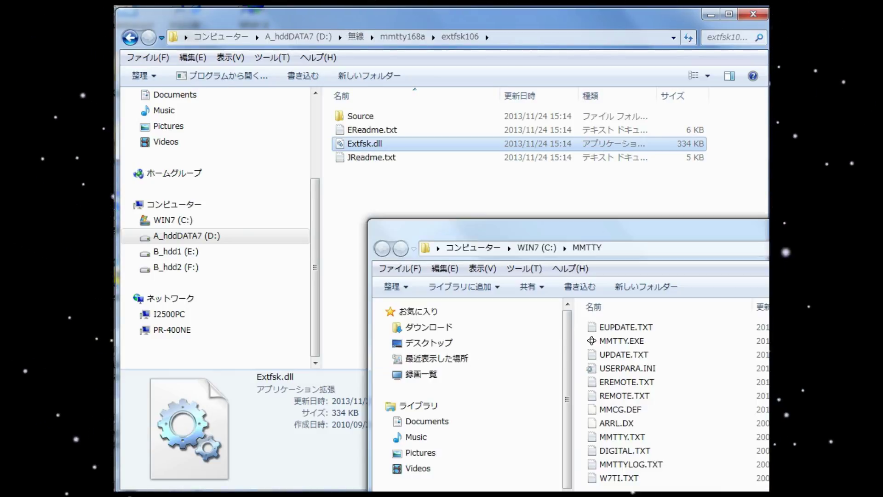
pyautogui.moveTo(782, 195); pyautogui.dragTo(579, 20)
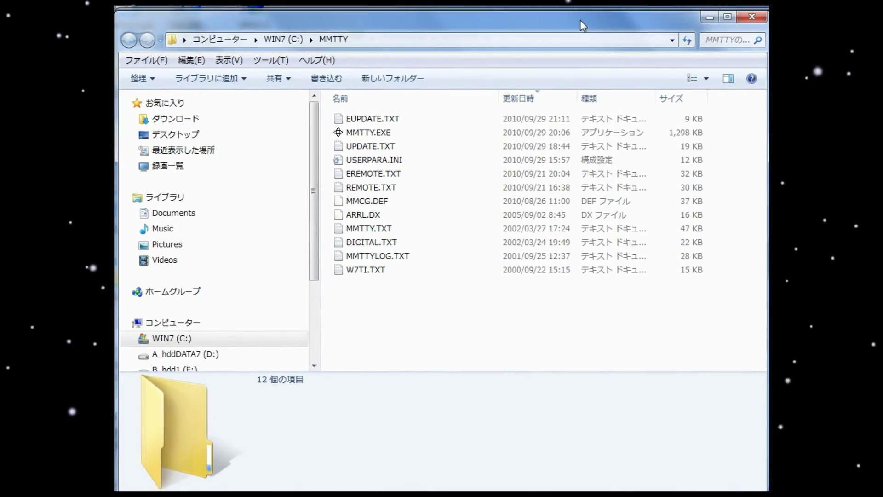
pyautogui.rightClick(373, 292)
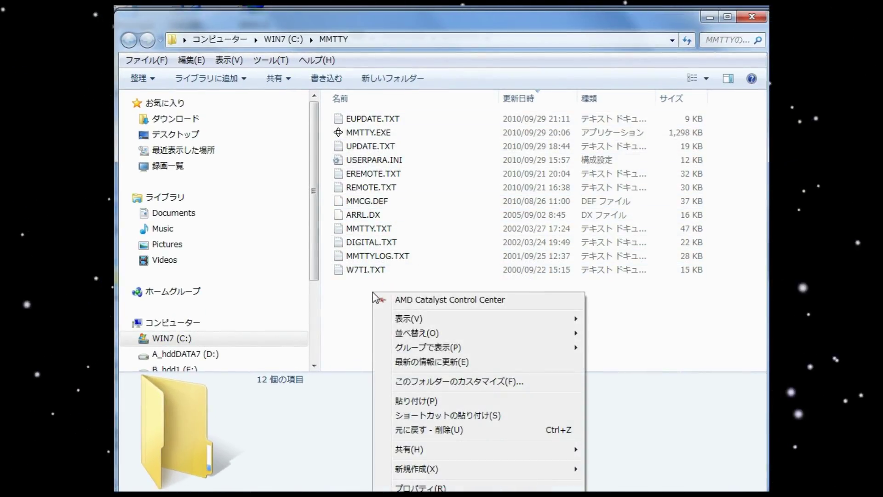
pyautogui.click(405, 400)
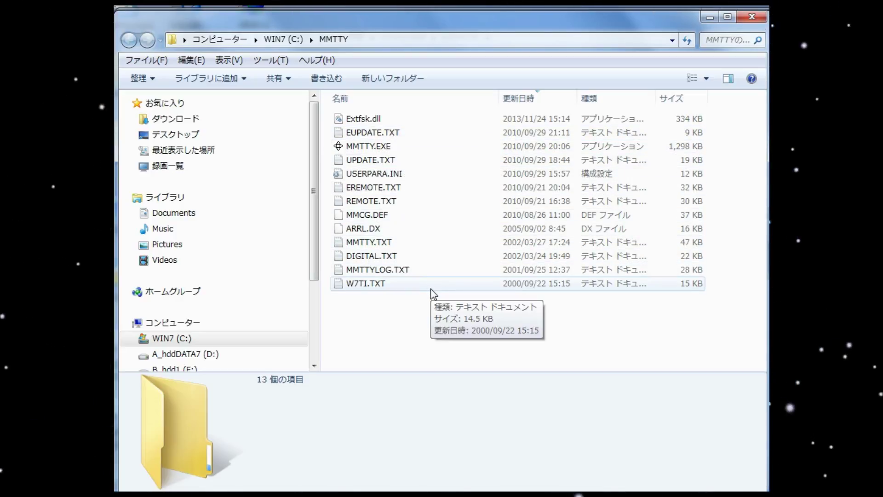
# Launch MMTTY.EXE from the MMTTY folder, enter the station's call sign and confirm it.
pyautogui.doubleClick(363, 147)
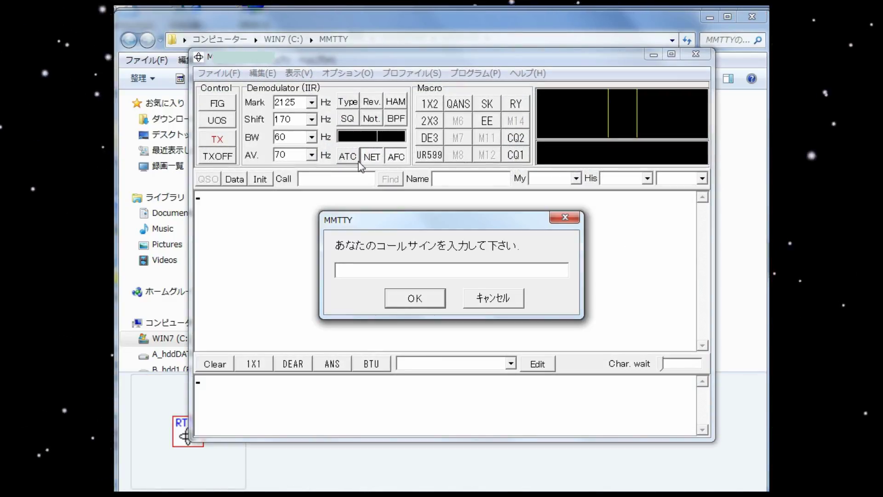
pyautogui.click(416, 300)
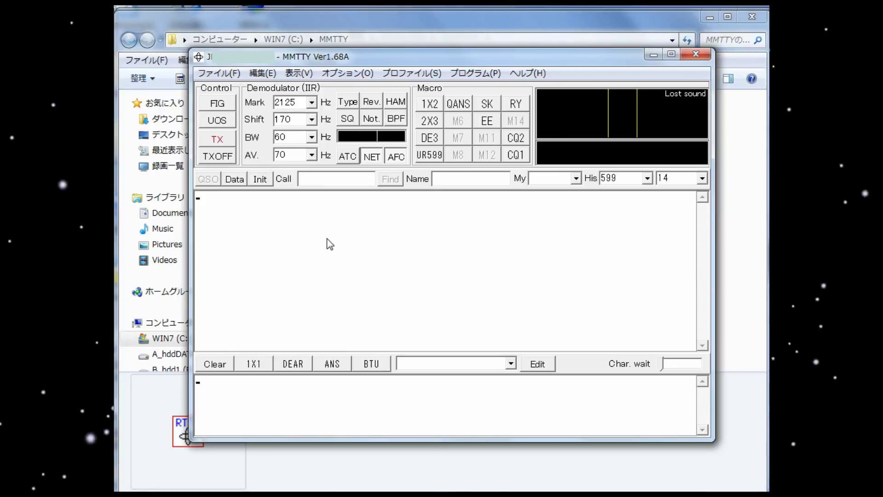
# In the MMTTY setup, choose マイク (5- USB Audio CODEC) for reception and スピーカー (5- USB Audio CODEC) for transmission.
pyautogui.click(339, 76)
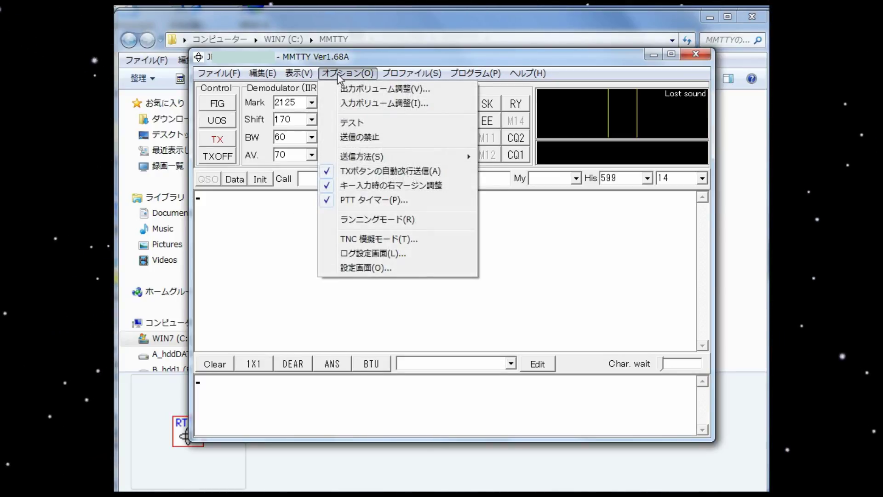
pyautogui.click(358, 268)
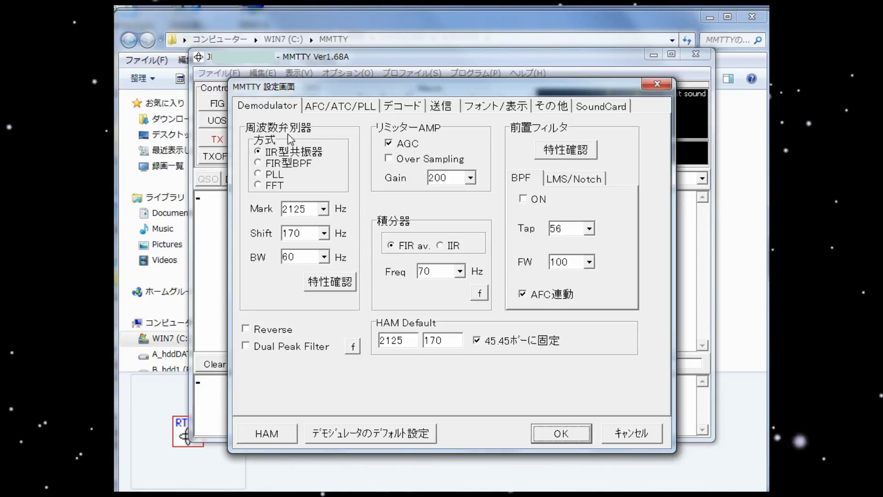
pyautogui.click(330, 110)
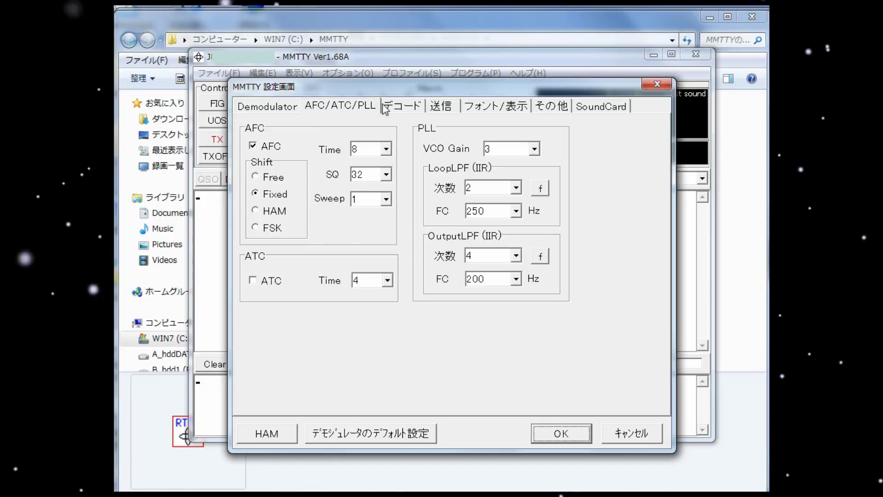
pyautogui.click(552, 106)
pyautogui.click(610, 108)
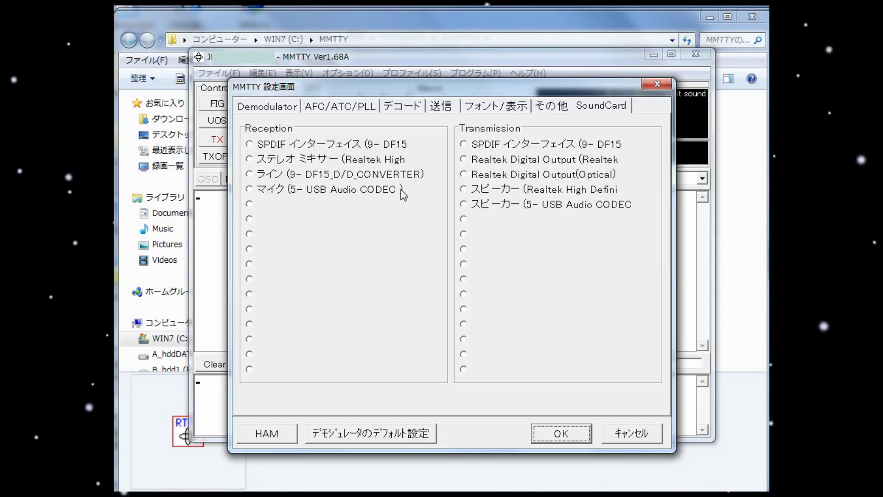
pyautogui.click(250, 190)
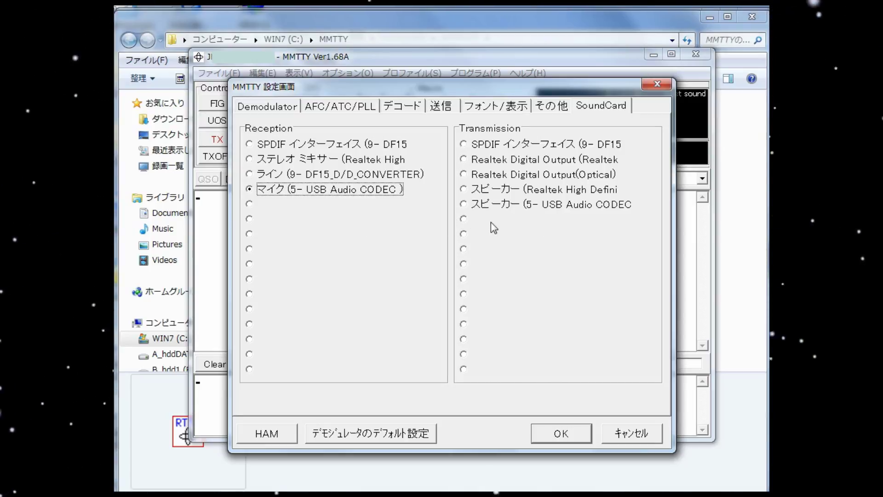
pyautogui.click(464, 204)
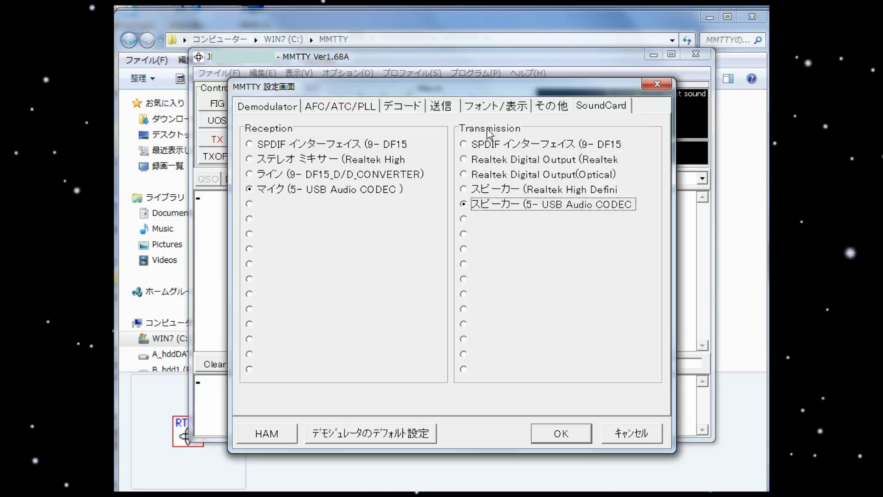
# Open the Radio command settings for transmission and set the radio control port to COM4.
pyautogui.click(494, 107)
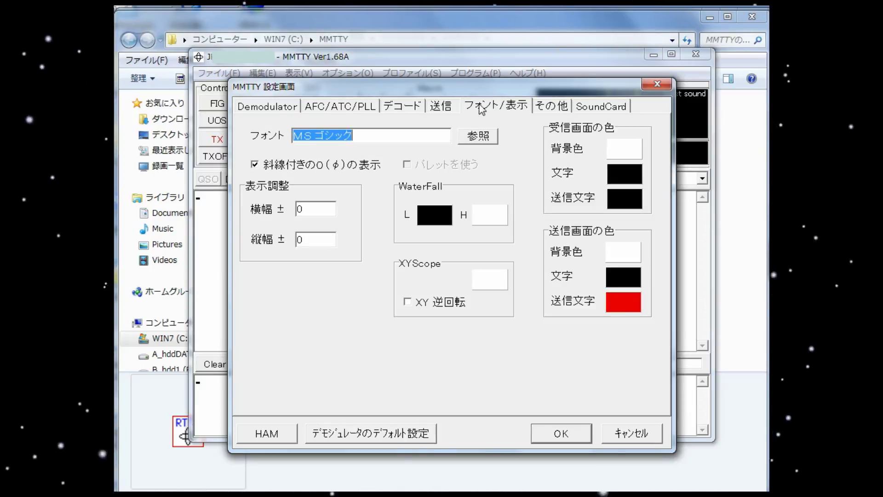
pyautogui.click(447, 107)
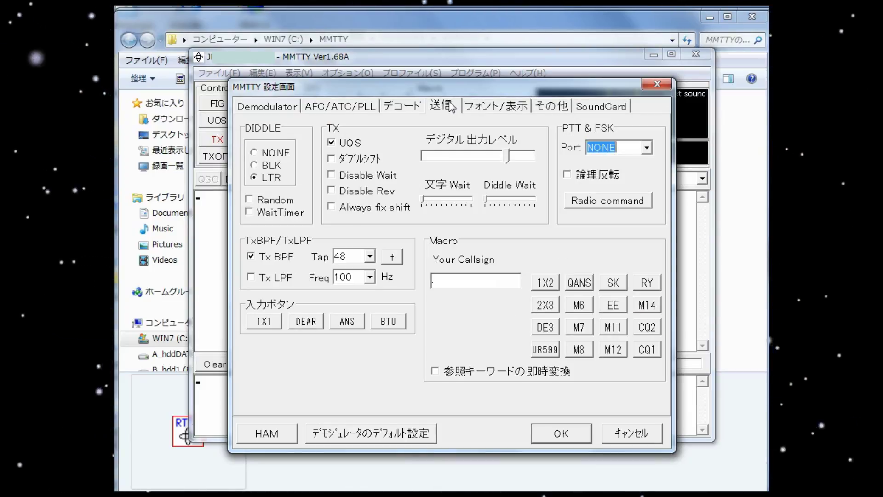
pyautogui.click(600, 202)
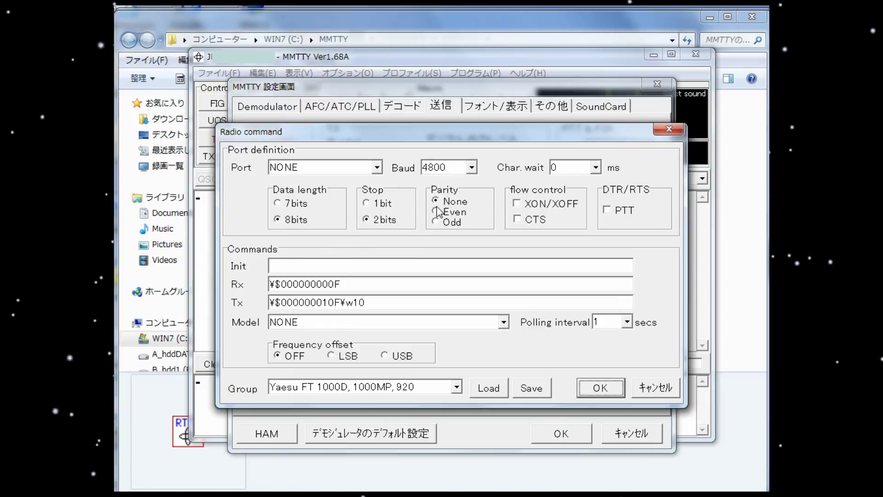
pyautogui.click(377, 168)
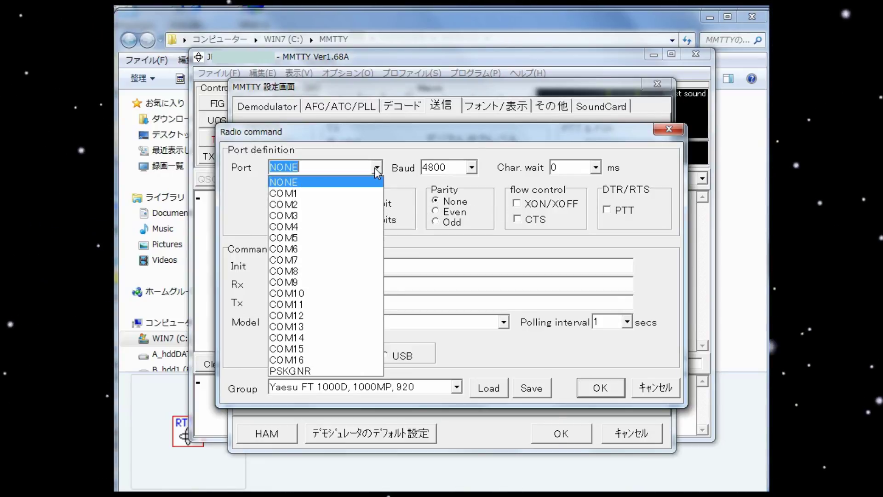
pyautogui.click(315, 226)
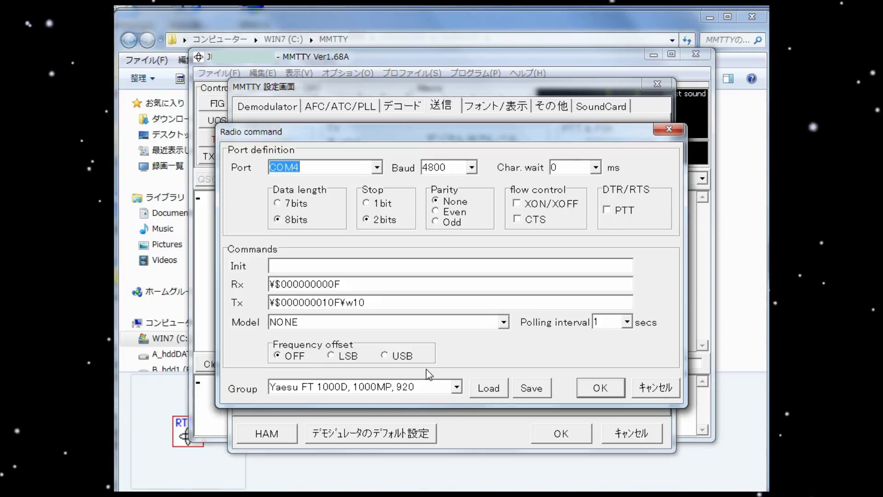
# Set the radio command group to Yaesu FT 9000, 2000, 950, 450 and the model to FT-450, and accept the settings.
pyautogui.click(457, 388)
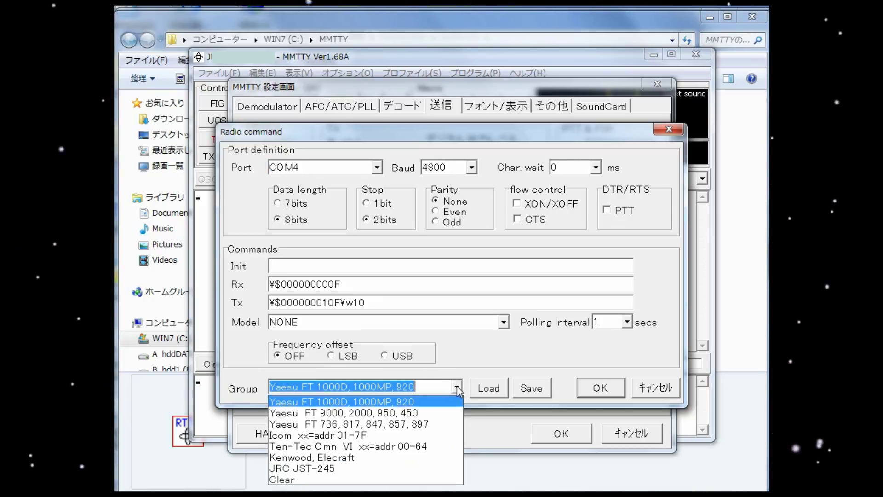
pyautogui.click(448, 413)
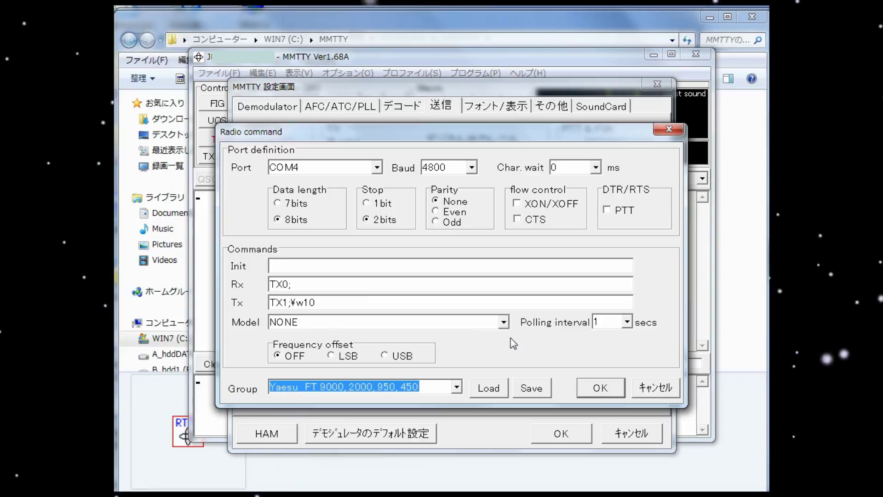
pyautogui.click(504, 322)
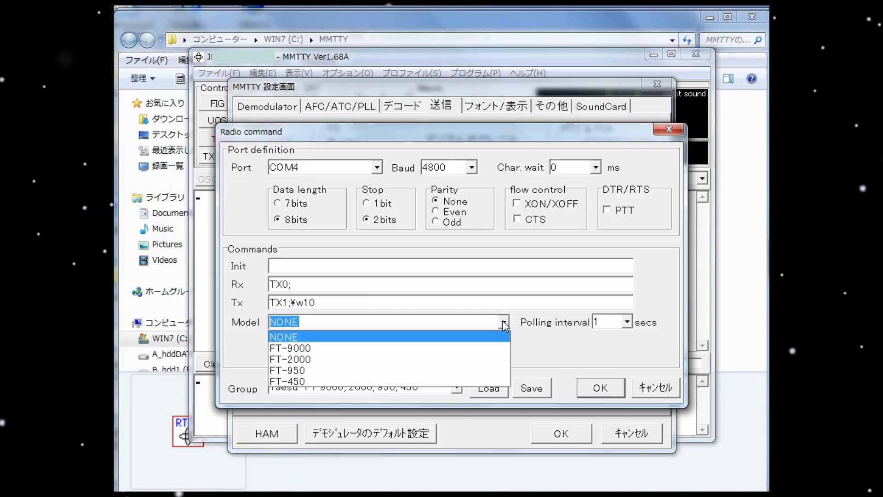
pyautogui.click(494, 381)
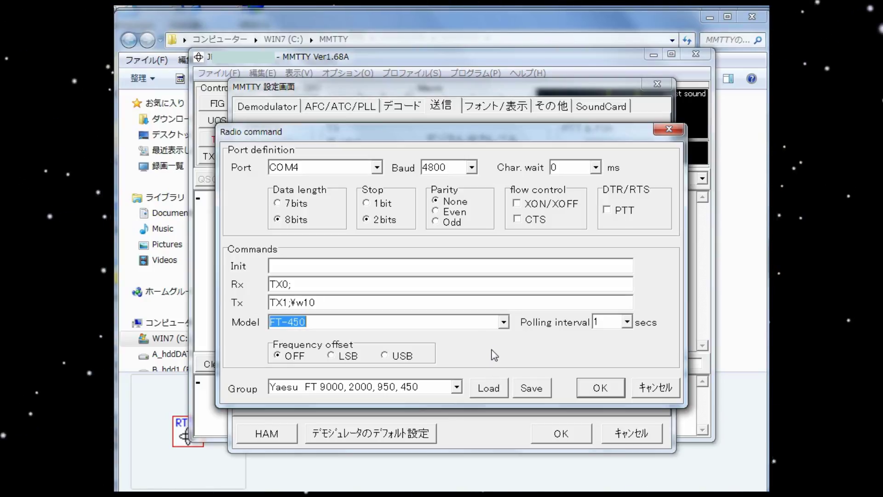
pyautogui.click(597, 388)
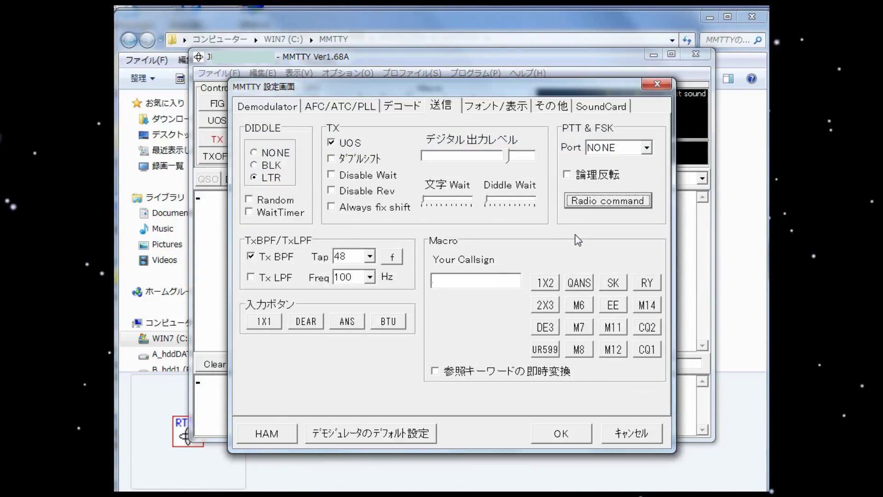
# Set the PTT & FSK port to EXTFSK and apply the MMTTY setup.
pyautogui.click(646, 148)
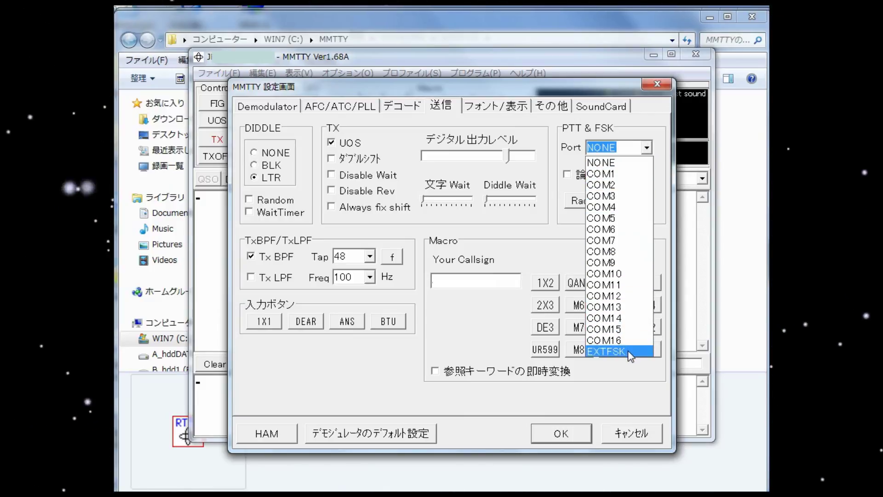
pyautogui.click(612, 351)
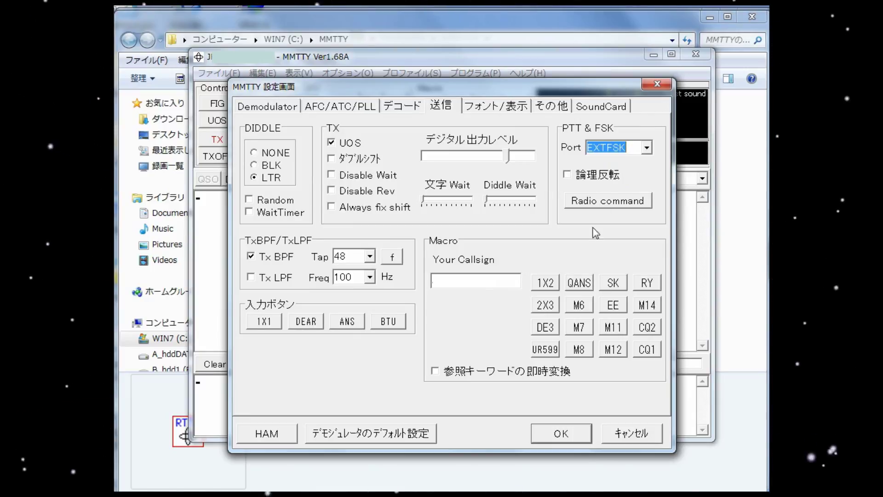
pyautogui.click(566, 435)
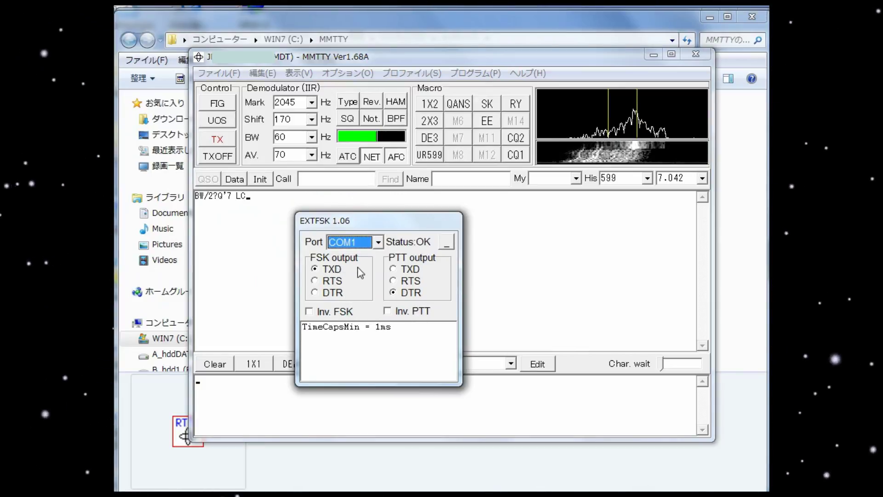
# Set the EXTFSK port to COM3, then move its window aside and minimize it.
pyautogui.click(378, 243)
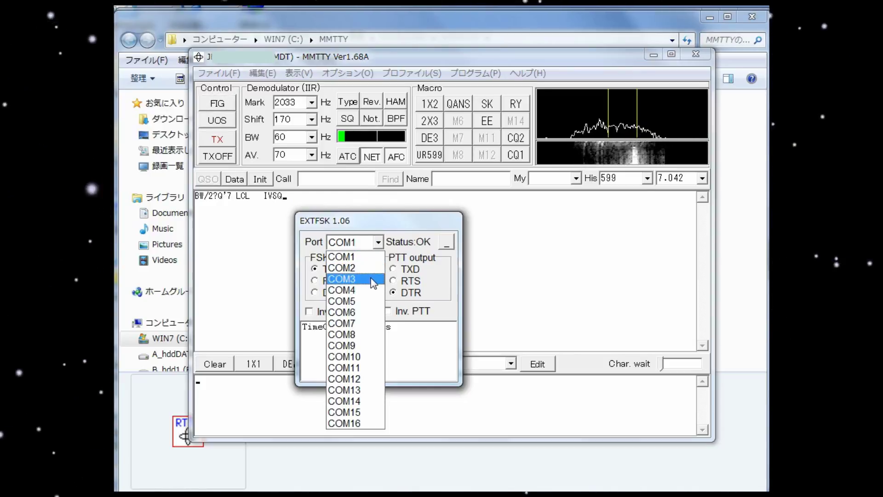
pyautogui.click(350, 279)
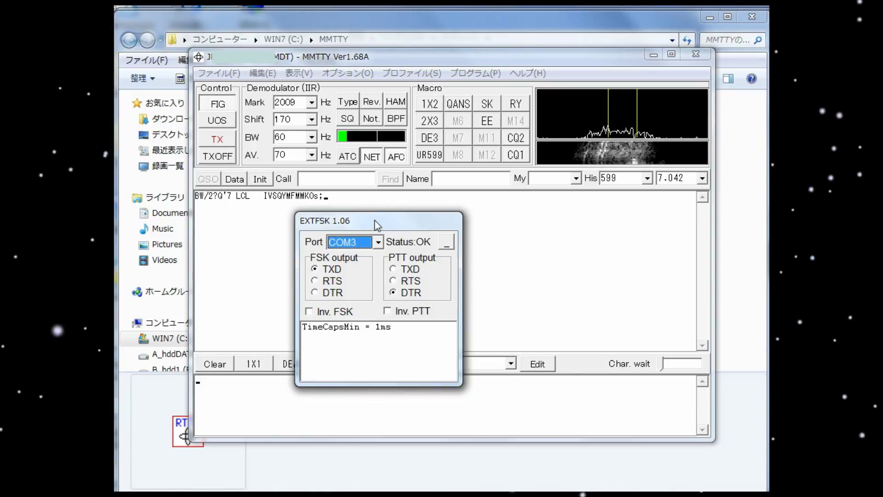
pyautogui.moveTo(375, 220); pyautogui.dragTo(202, 319)
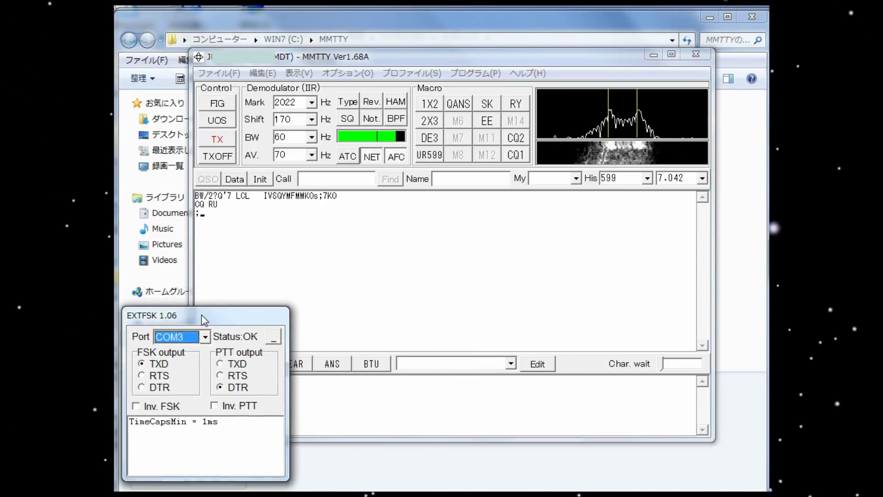
pyautogui.click(273, 338)
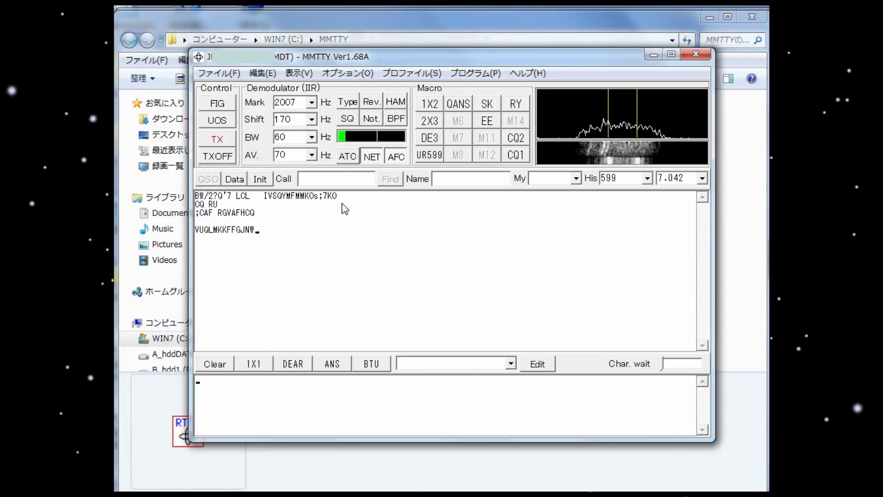
# Set the MS ゴシック display font size to 14 in the MMTTY settings and accept them.
pyautogui.click(262, 73)
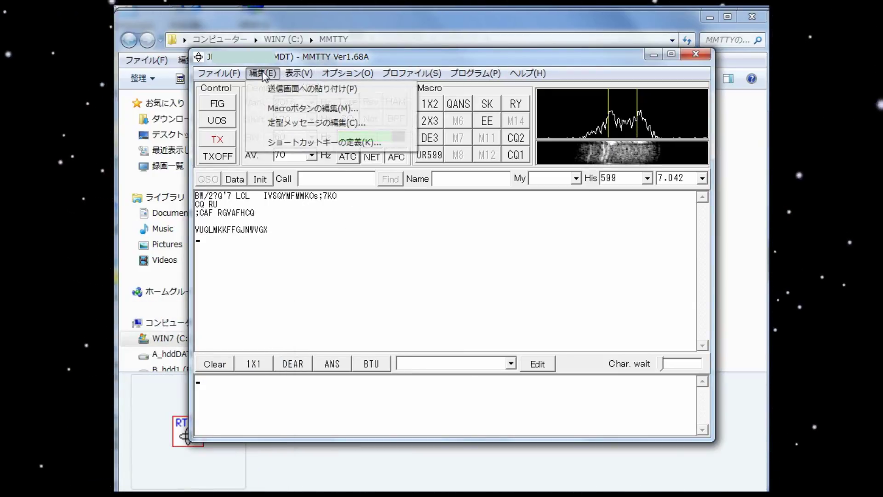
pyautogui.moveTo(403, 75)
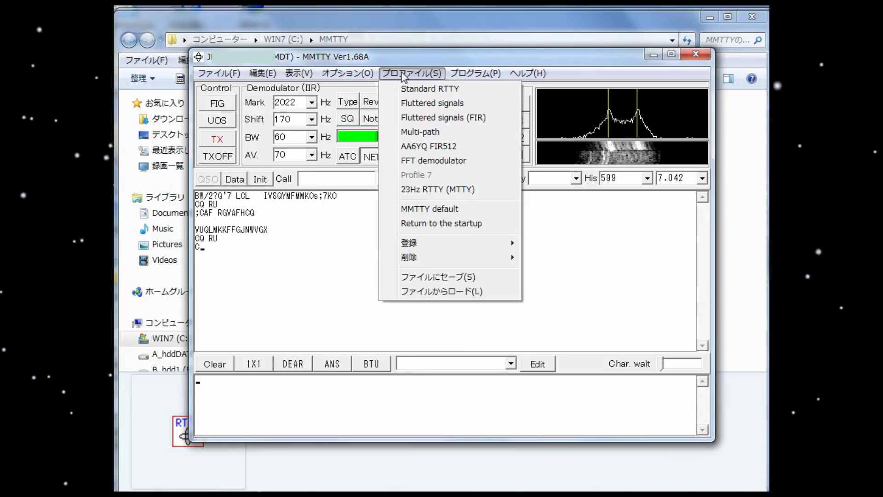
pyautogui.moveTo(349, 76)
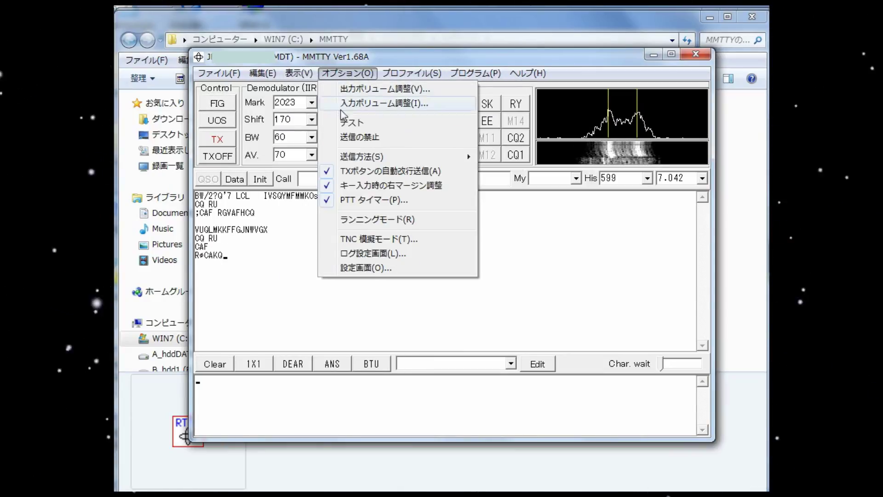
pyautogui.click(357, 272)
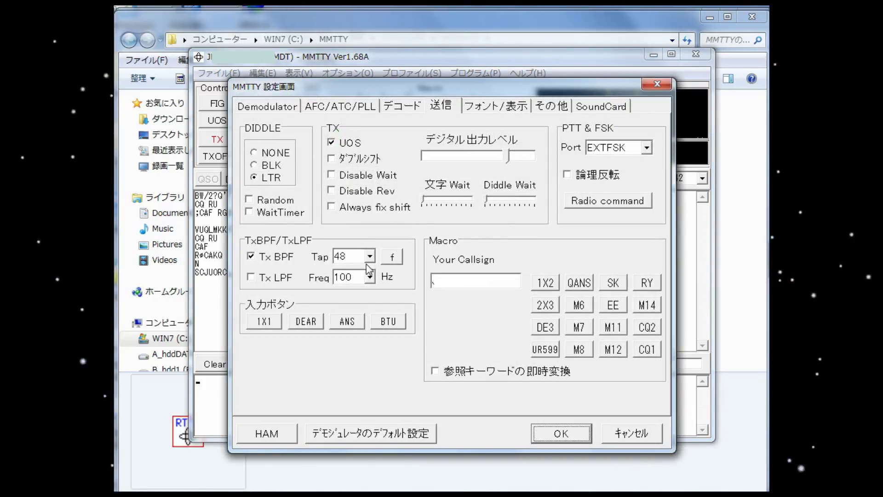
pyautogui.click(485, 110)
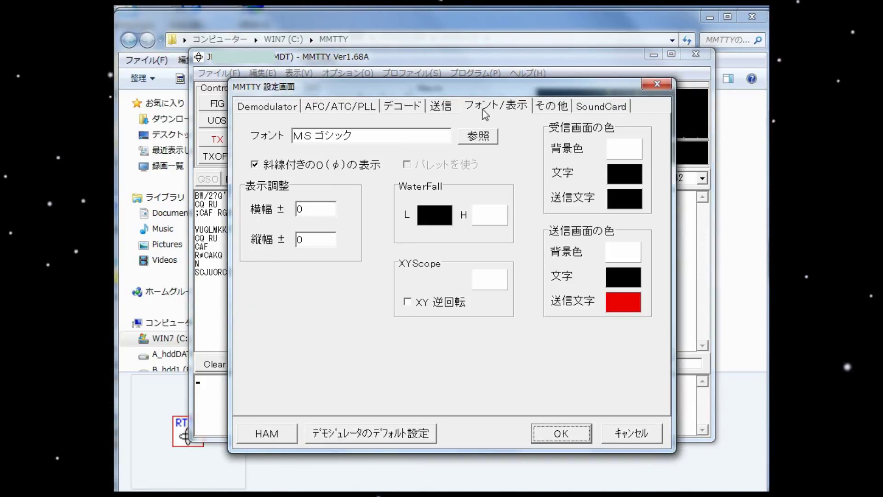
pyautogui.click(478, 137)
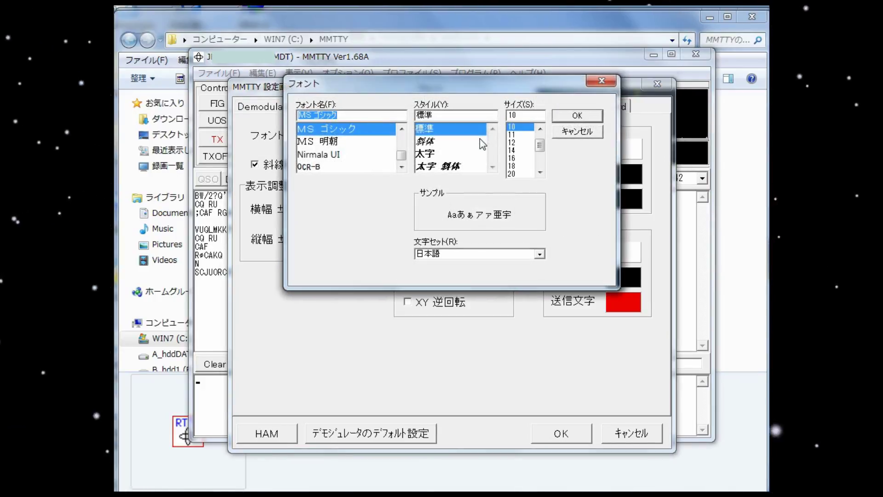
pyautogui.click(517, 151)
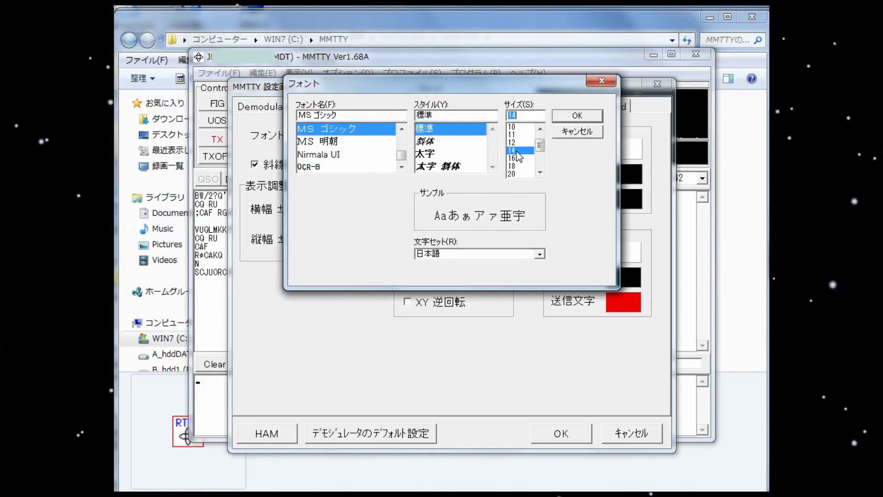
pyautogui.click(575, 120)
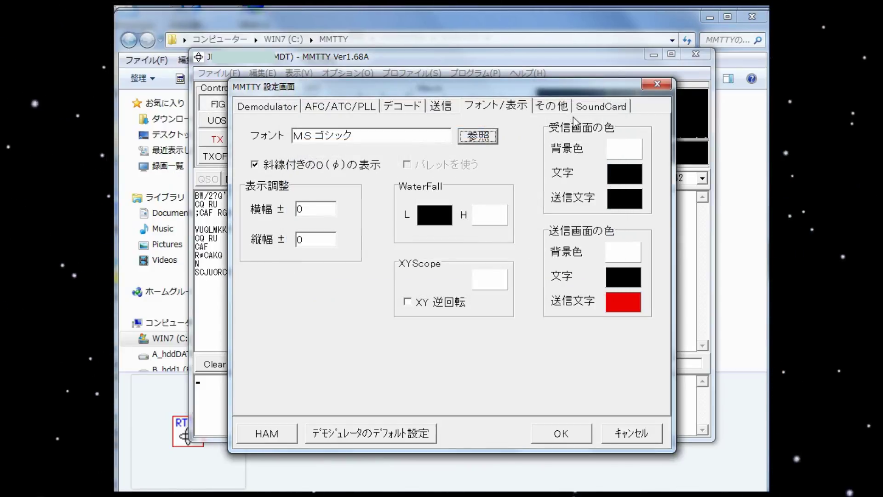
pyautogui.click(558, 434)
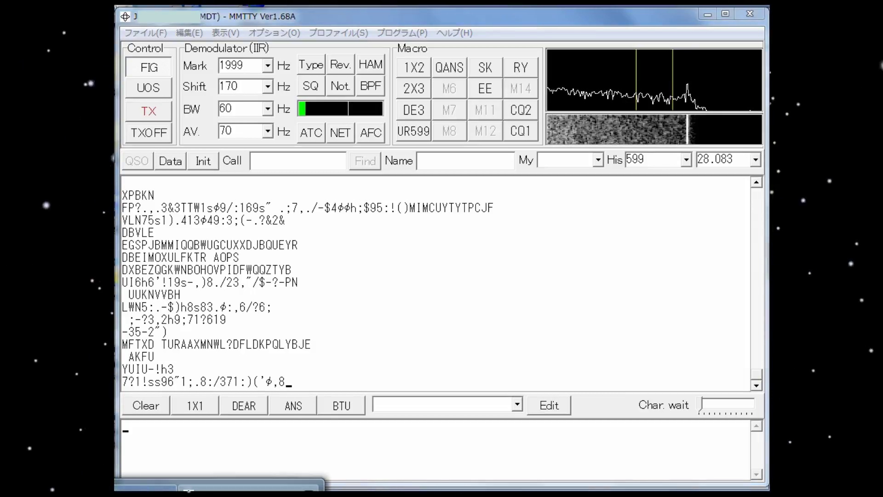
# Move the EXTFSK window aside and minimize it, and switch transmission on and off twice as a test.
pyautogui.moveTo(231, 323); pyautogui.dragTo(264, 257)
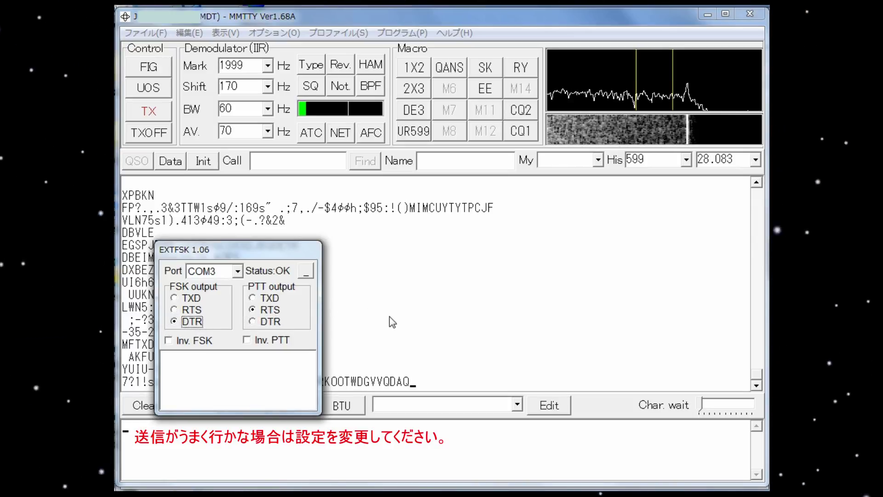
pyautogui.click(305, 272)
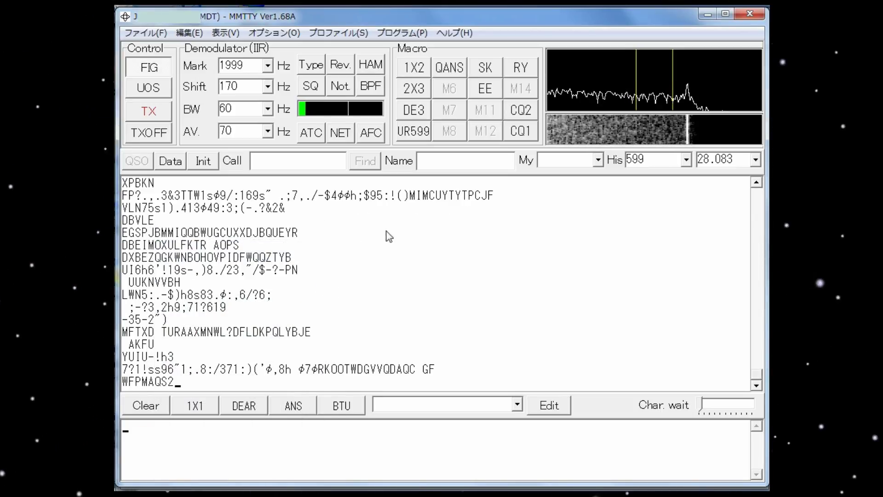
pyautogui.click(162, 117)
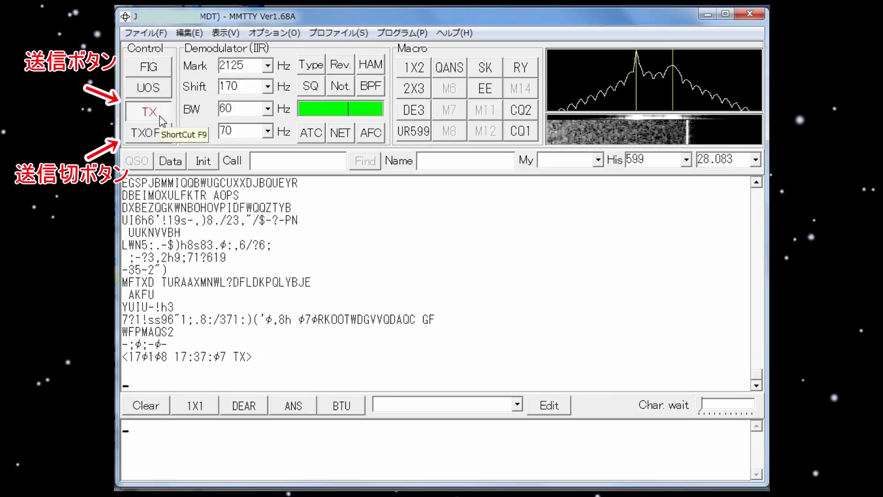
pyautogui.click(153, 138)
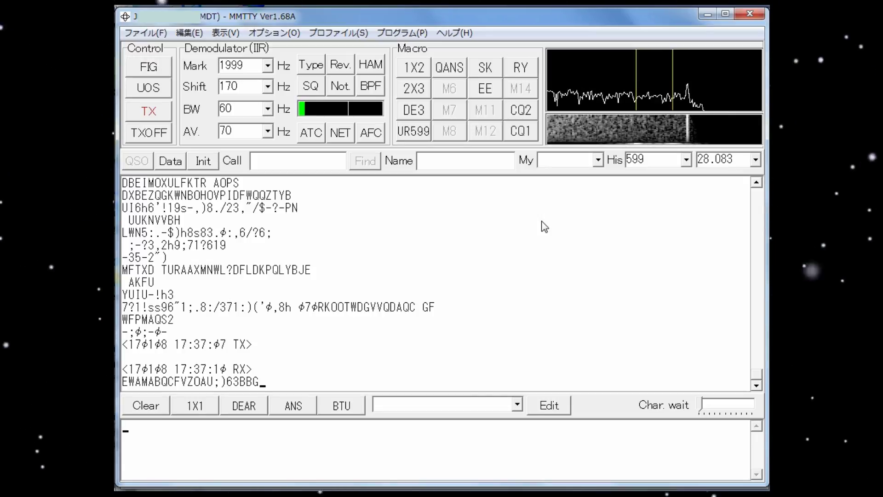
pyautogui.click(150, 116)
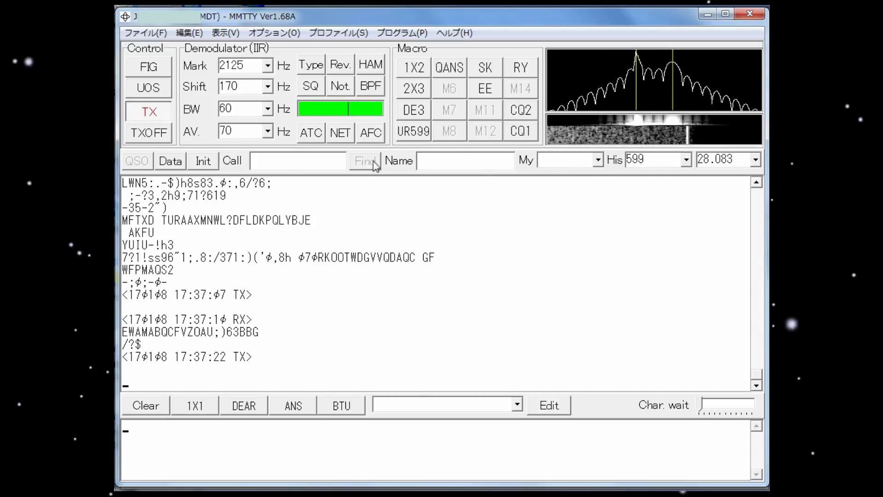
pyautogui.click(150, 137)
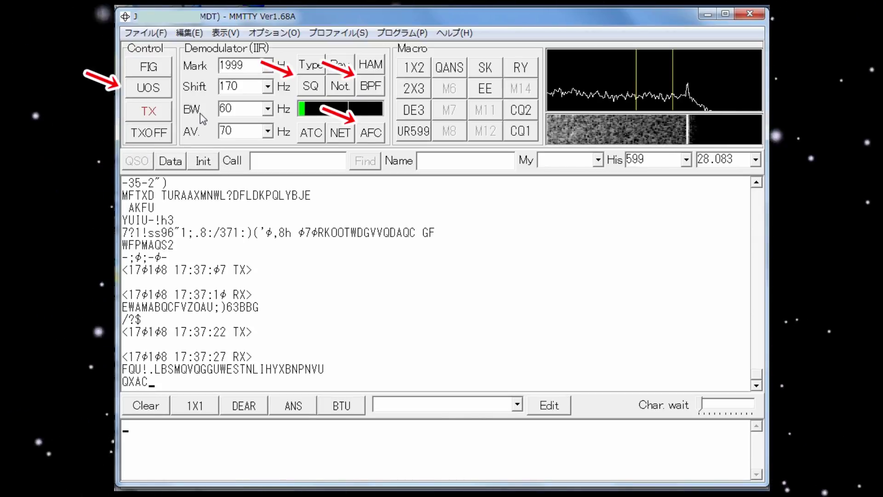
# Turn on UOS, AFC, BPF and SQ, and adjust the squelch threshold on the signal level meter.
pyautogui.click(152, 93)
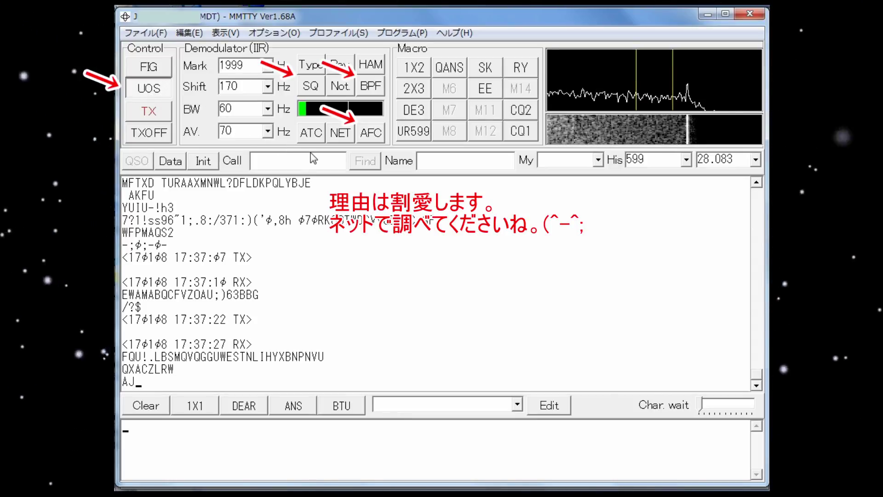
pyautogui.click(374, 136)
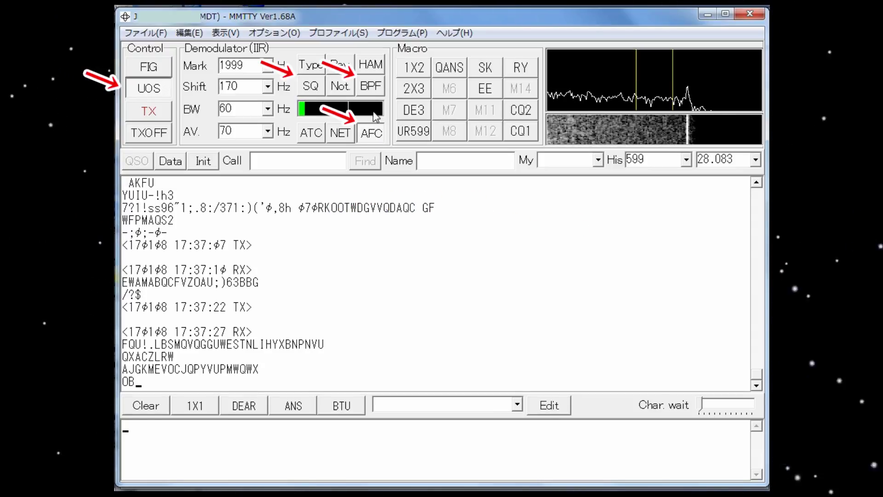
pyautogui.click(375, 91)
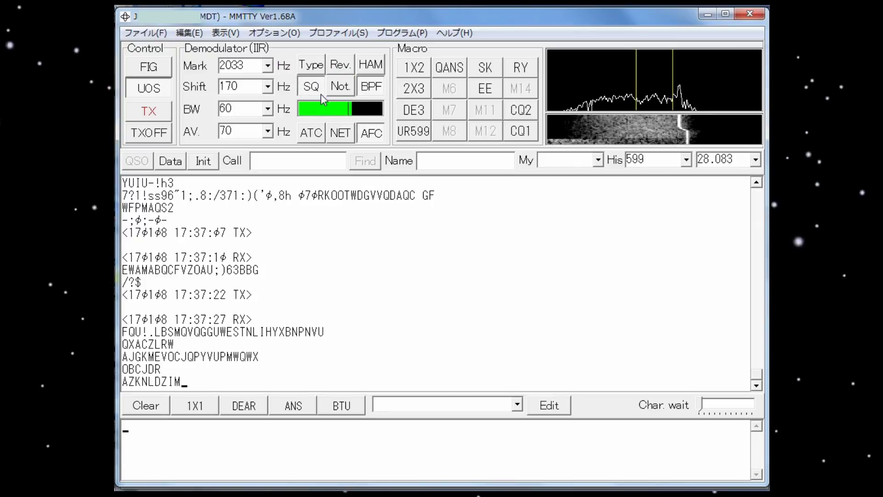
pyautogui.click(339, 112)
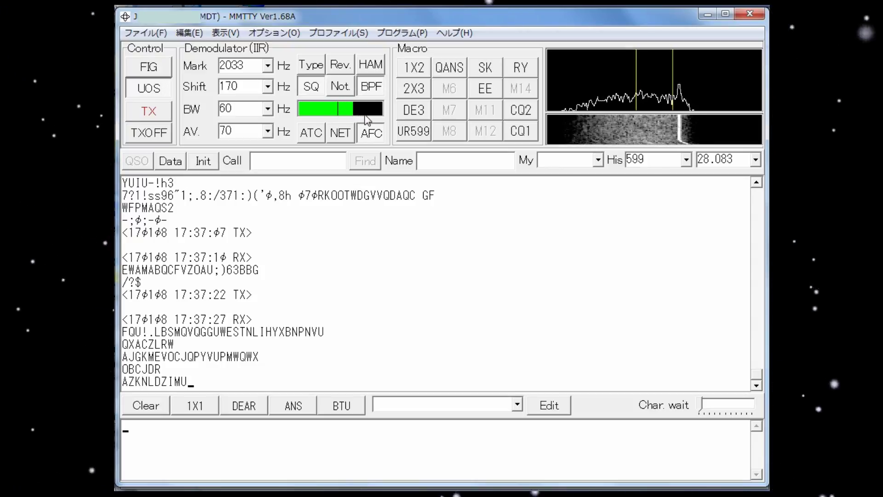
pyautogui.click(372, 115)
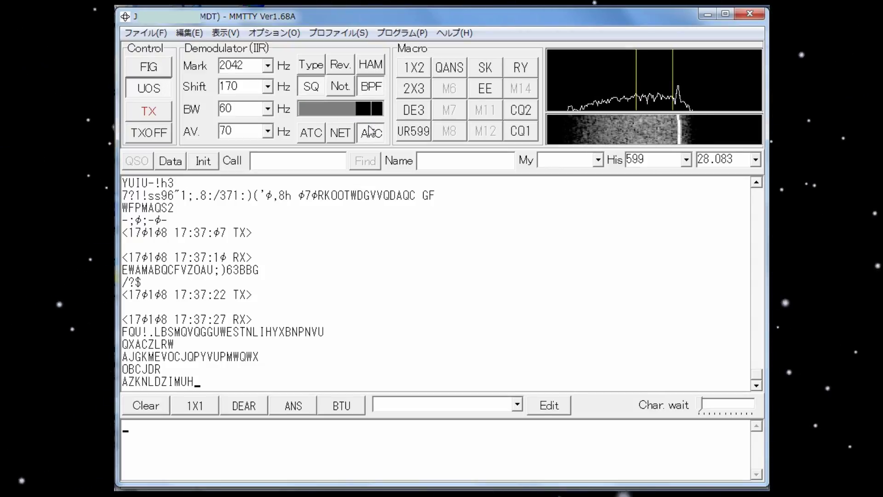
# Show the XY scope beside the spectrum display.
pyautogui.click(226, 32)
pyautogui.click(247, 229)
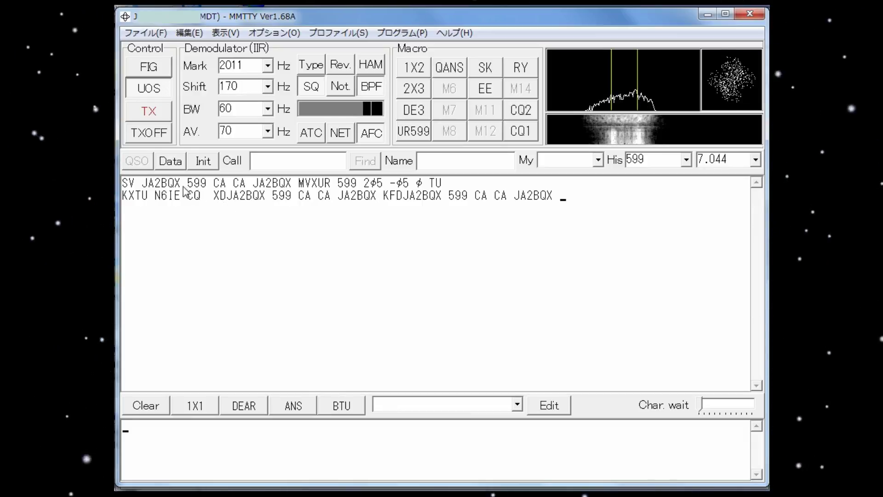
# Fill in the call sign and the My report 599 from the received text, and reset the QSO entry.
pyautogui.click(168, 186)
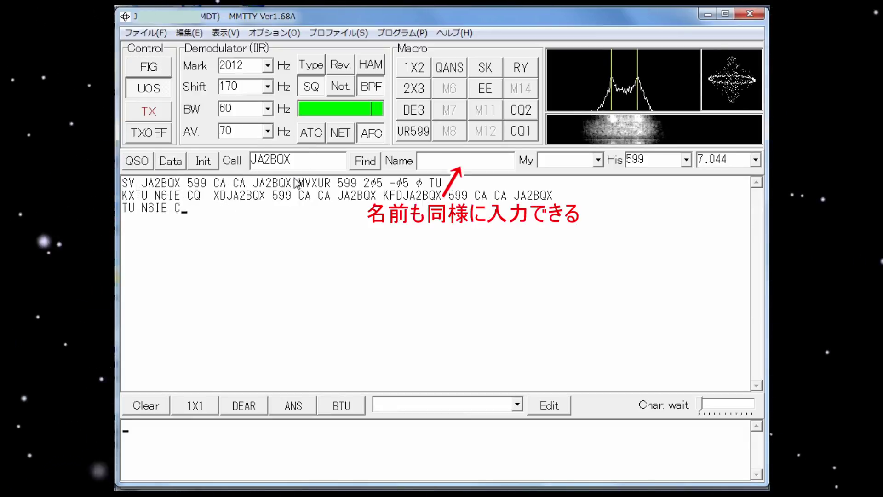
pyautogui.click(205, 183)
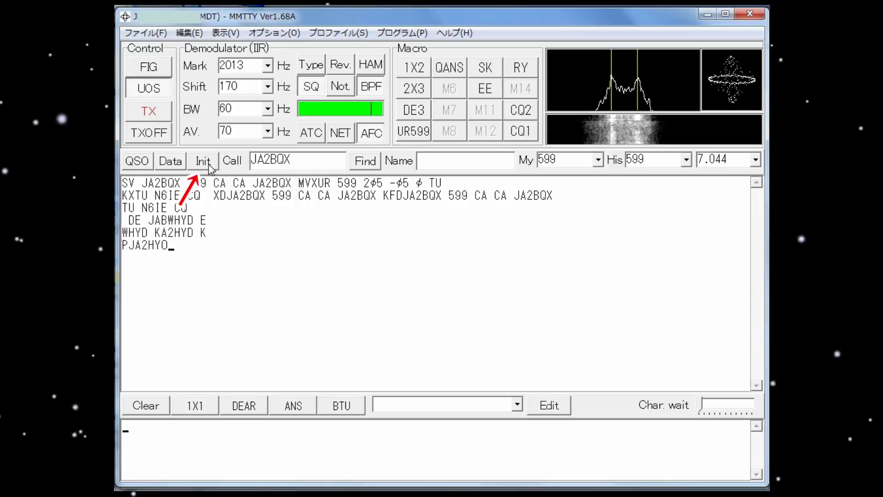
pyautogui.click(210, 166)
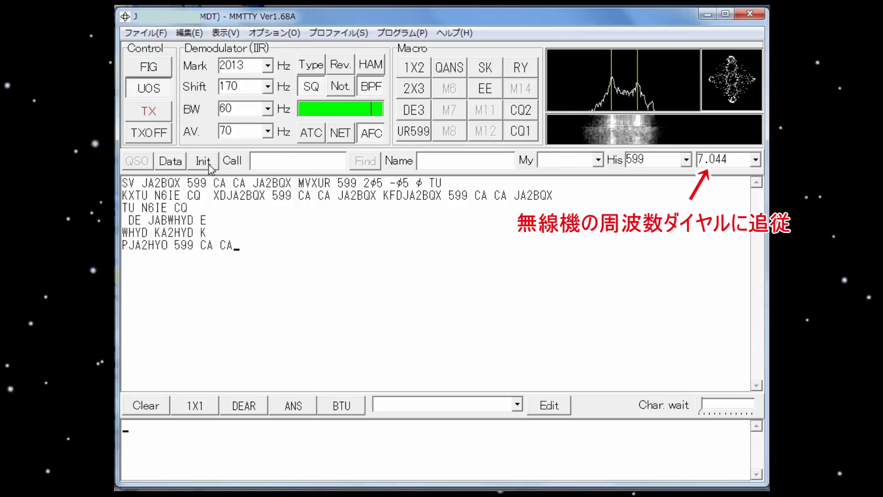
# Review the transmission page of the MMTTY settings and close it.
pyautogui.hotkey('alt', 'o')
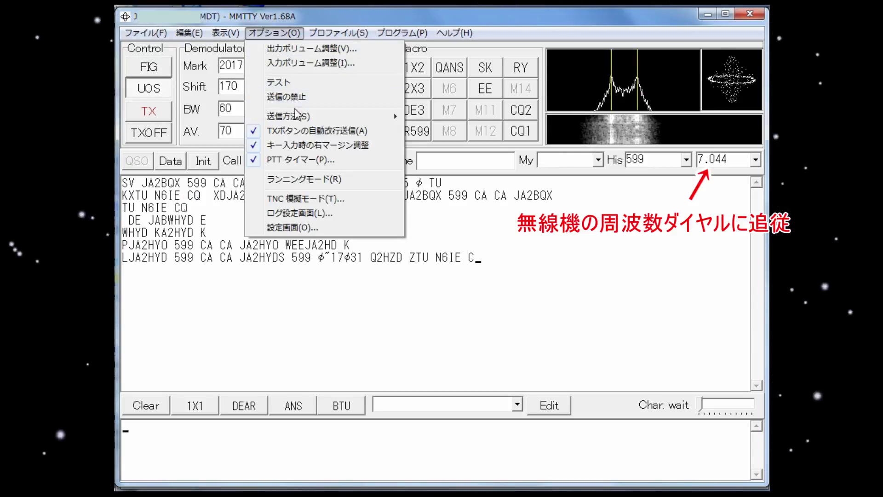
pyautogui.press('o')
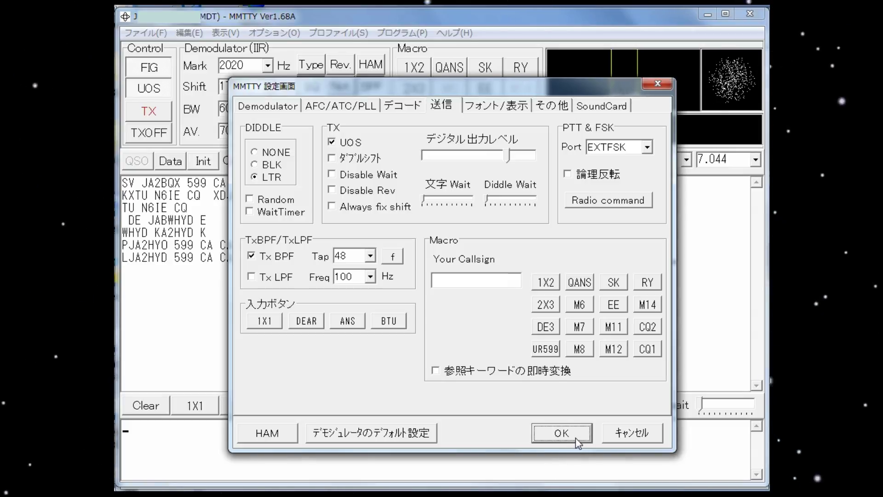
pyautogui.click(562, 432)
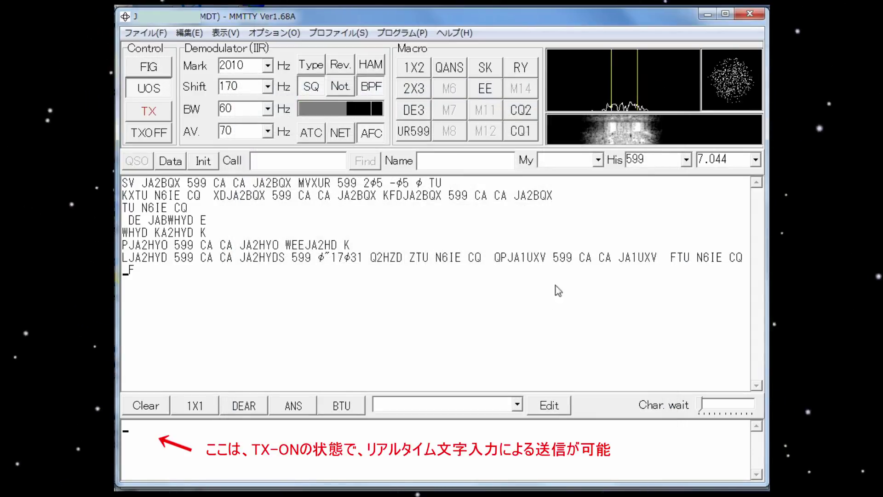
# Examine the 1X2 macro's text, the list of macro commands and the 1X1 input button's text, and cancel the editing.
pyautogui.rightClick(422, 68)
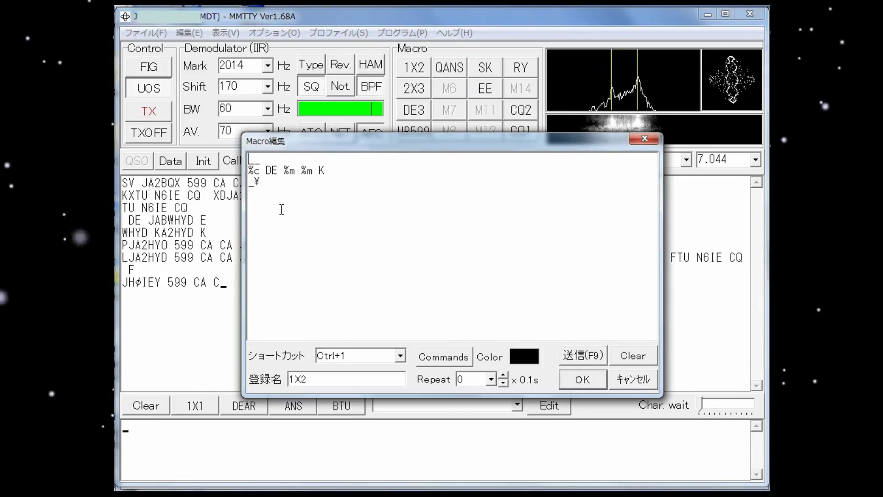
pyautogui.click(449, 362)
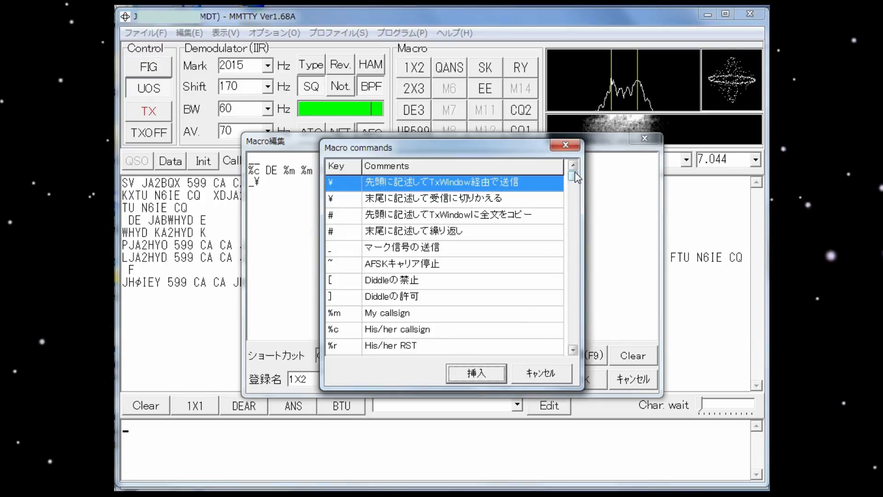
pyautogui.moveTo(575, 179); pyautogui.dragTo(574, 285)
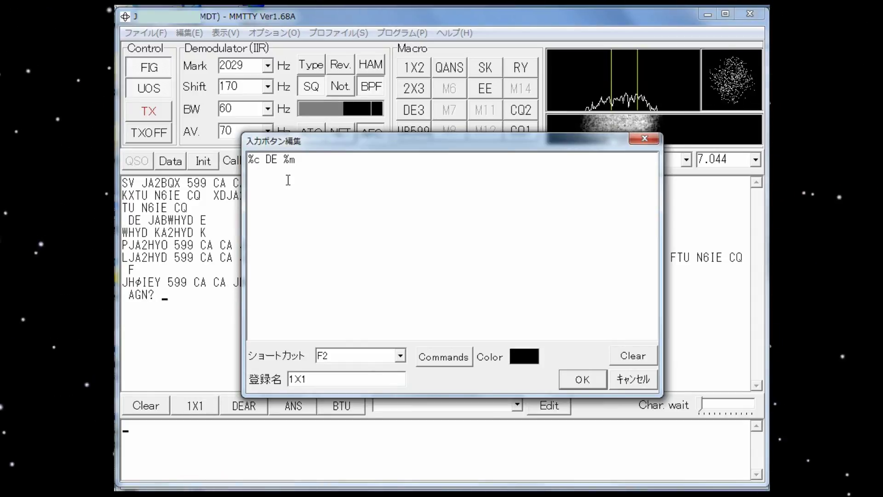
pyautogui.click(637, 388)
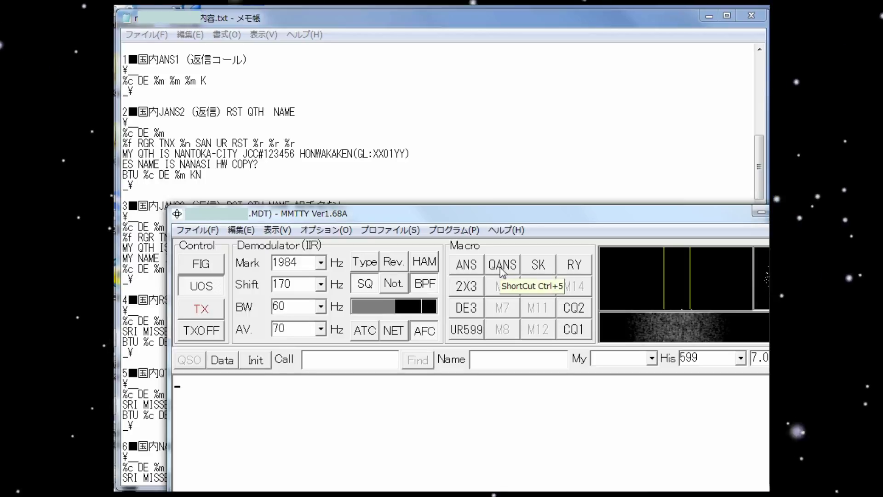
# Open the QANS macro for editing and copy the 国内JANS2 macro text from mmttyマクロ記録内容.txt in Notepad.
pyautogui.rightClick(502, 266)
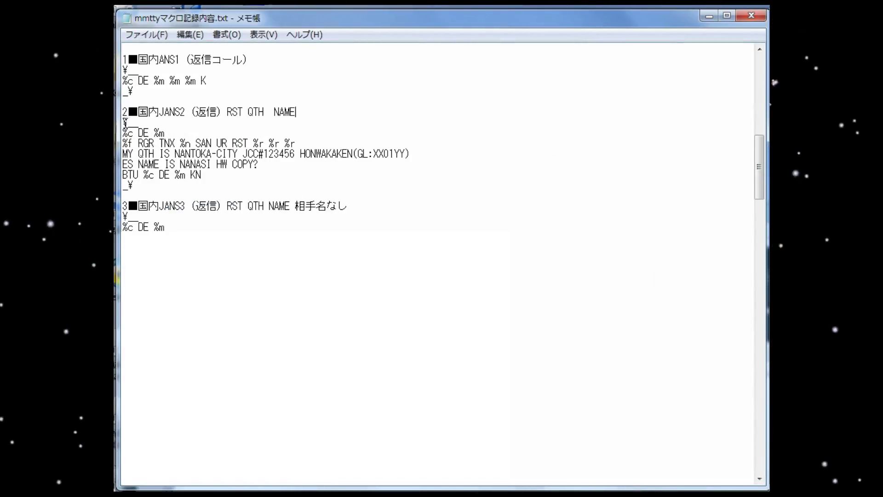
pyautogui.moveTo(125, 123); pyautogui.dragTo(245, 185)
pyautogui.rightClick(169, 166)
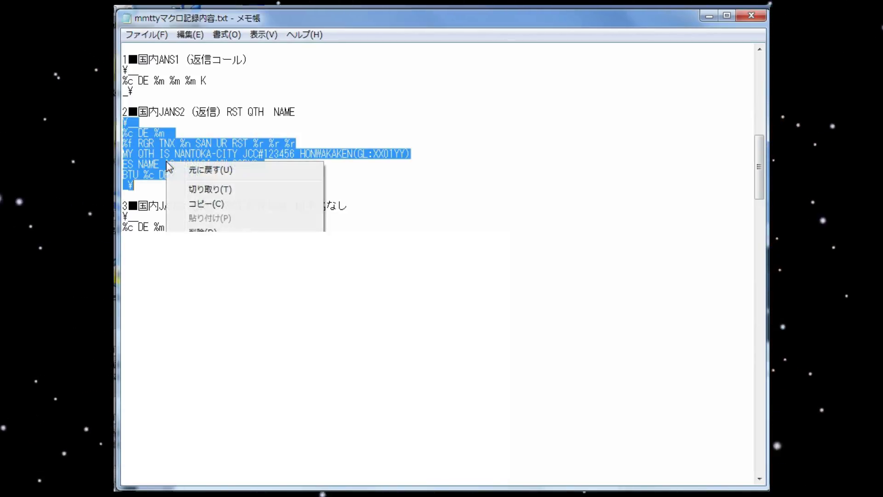
pyautogui.click(198, 204)
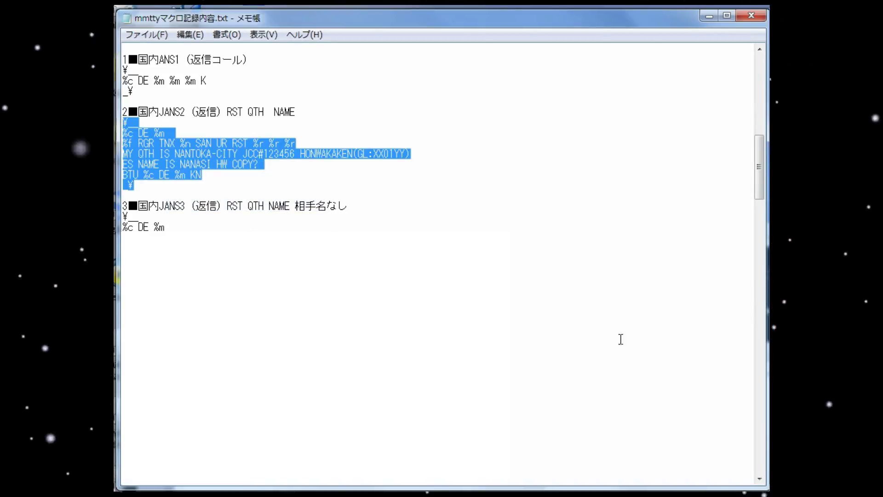
# Back in MMTTY, replace the QANS macro's text with the copied JANS2 text, rename the macro ANS2 and accept it.
pyautogui.hotkey('alt', 'Tab')
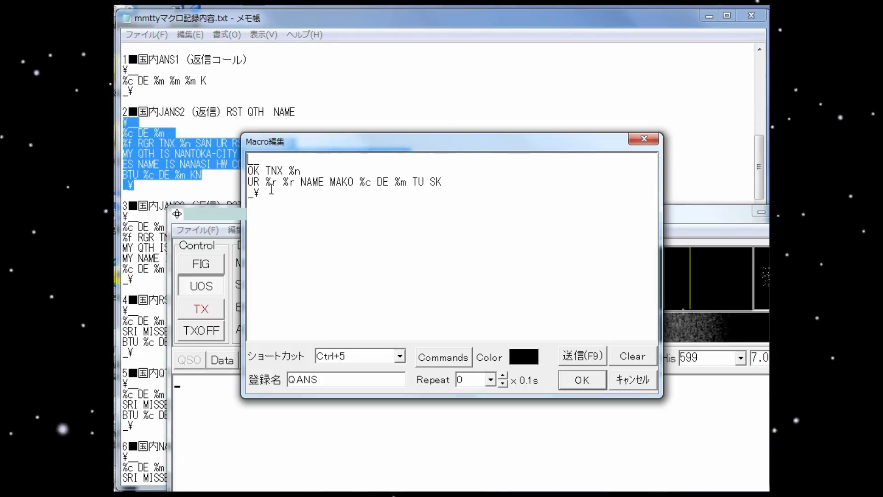
pyautogui.moveTo(250, 159); pyautogui.dragTo(300, 192)
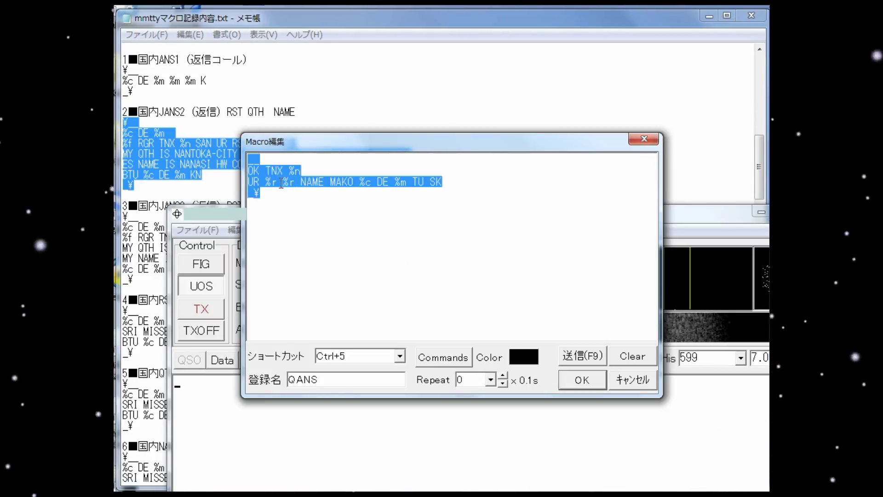
pyautogui.rightClick(278, 180)
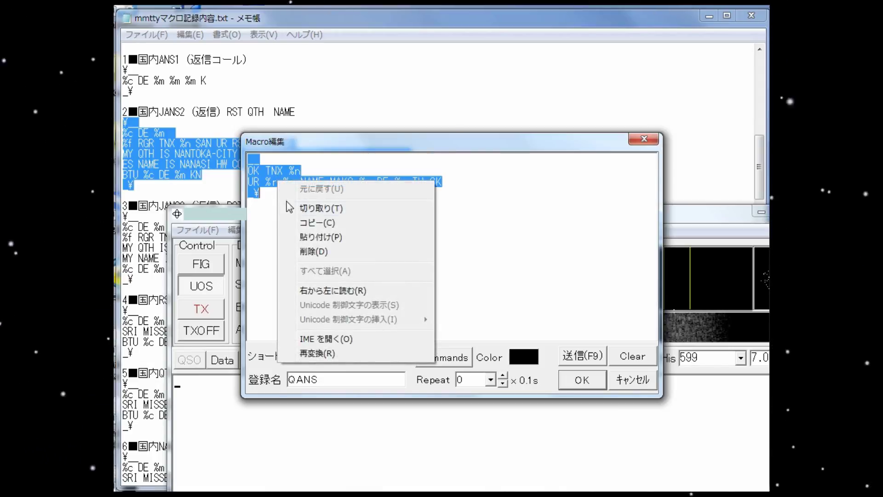
pyautogui.click(307, 236)
pyautogui.doubleClick(301, 380)
pyautogui.write('ANS2')
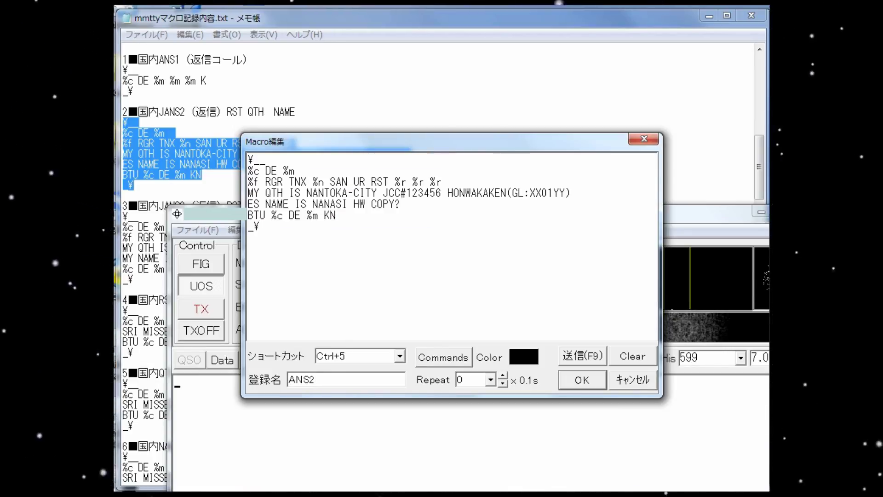
pyautogui.click(581, 380)
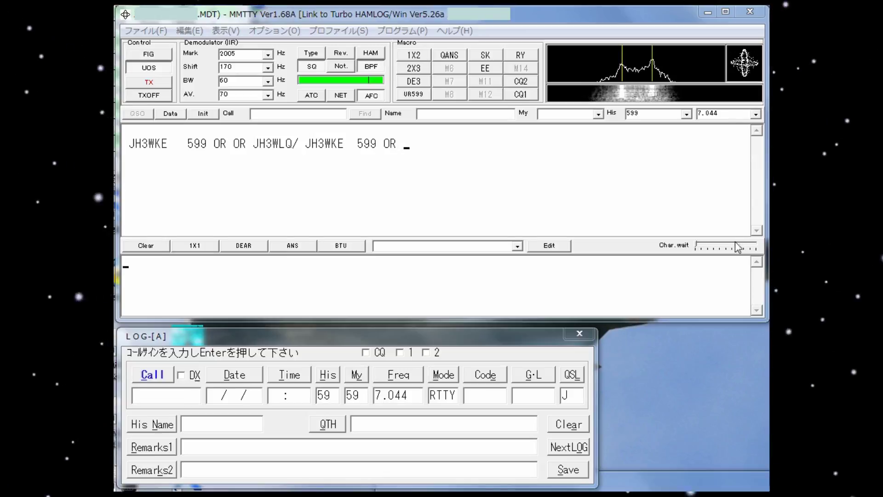
# Transfer the first received call sign into the QSO entry and the linked Turbo HAMLOG entry window.
pyautogui.click(148, 145)
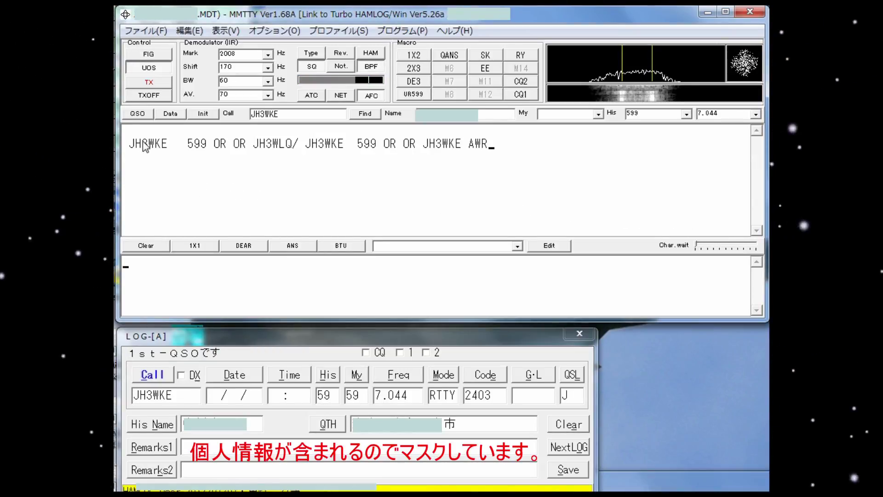